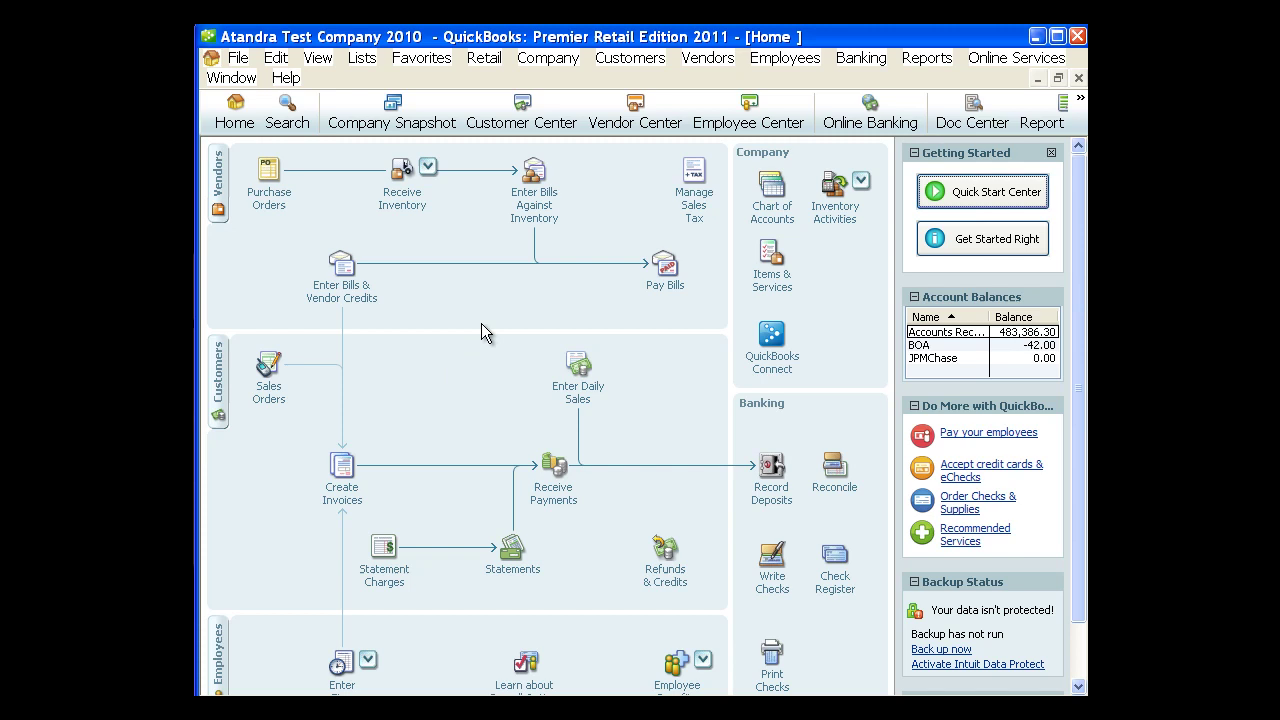
Step: Open the company's user setup with the admin password, review the user list and close it
click(540, 58)
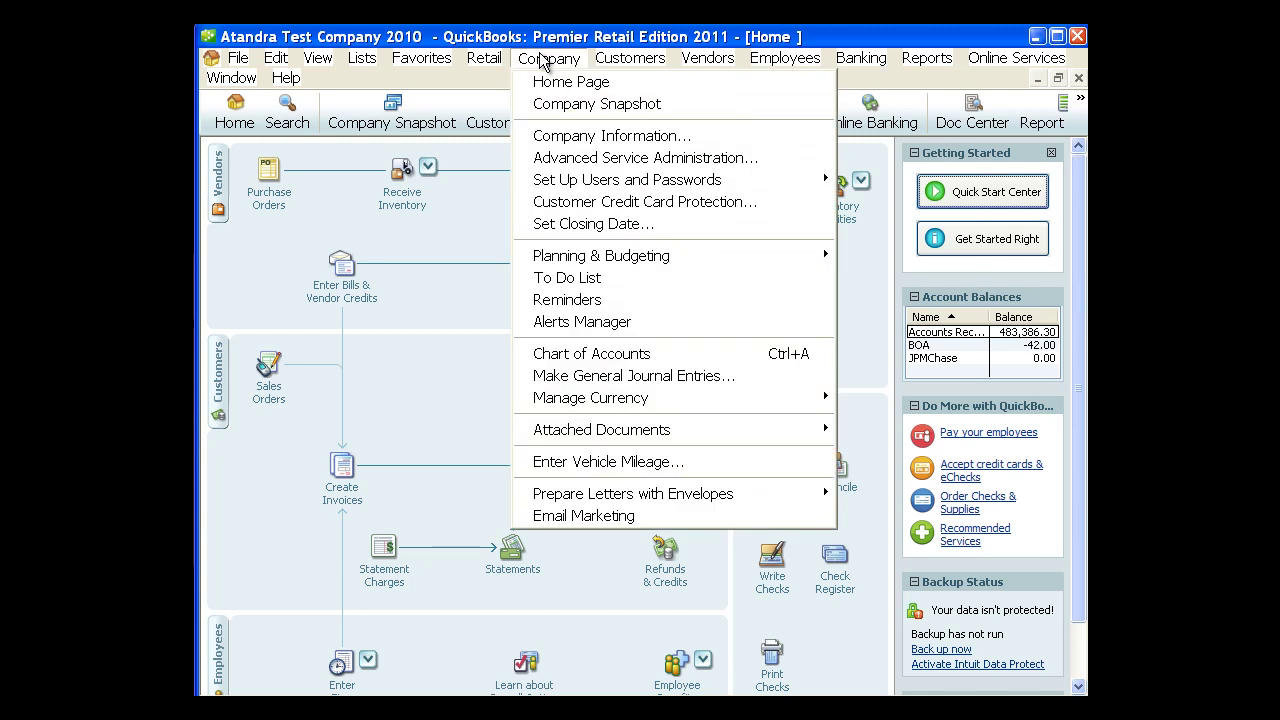
mouse_move(555, 182)
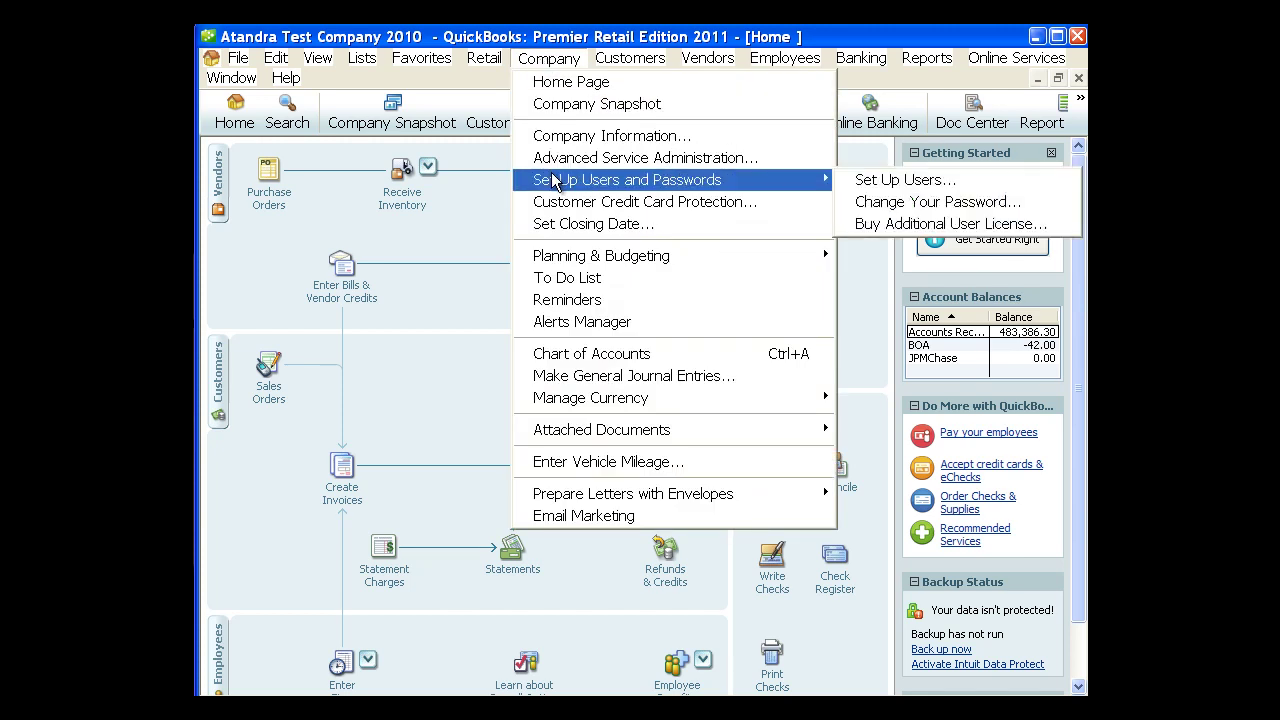
click(890, 181)
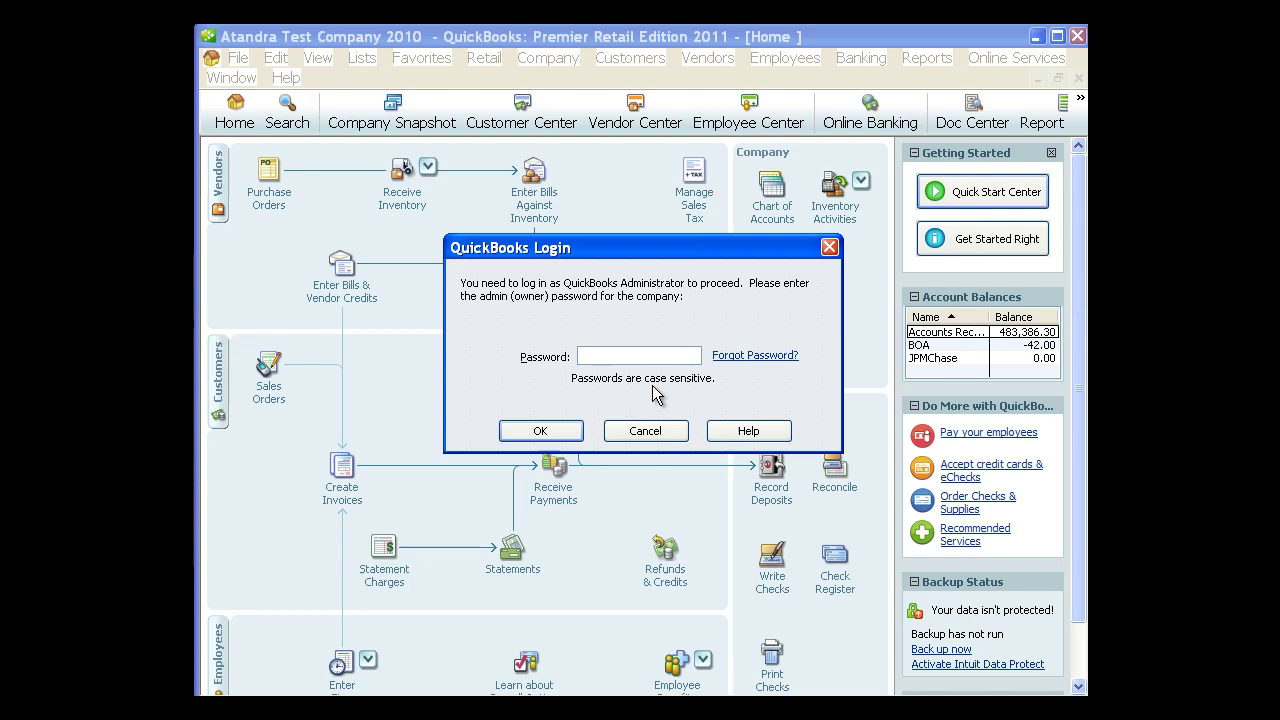
text(****)
key(Return)
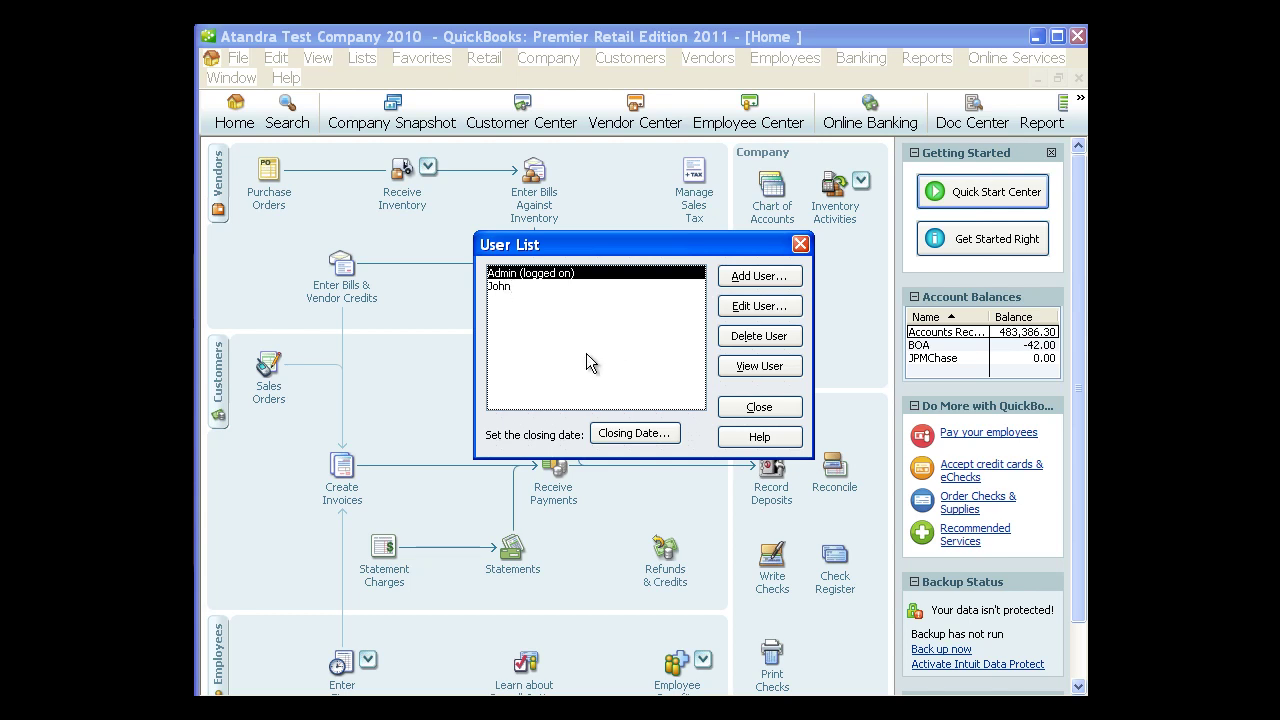
click(729, 412)
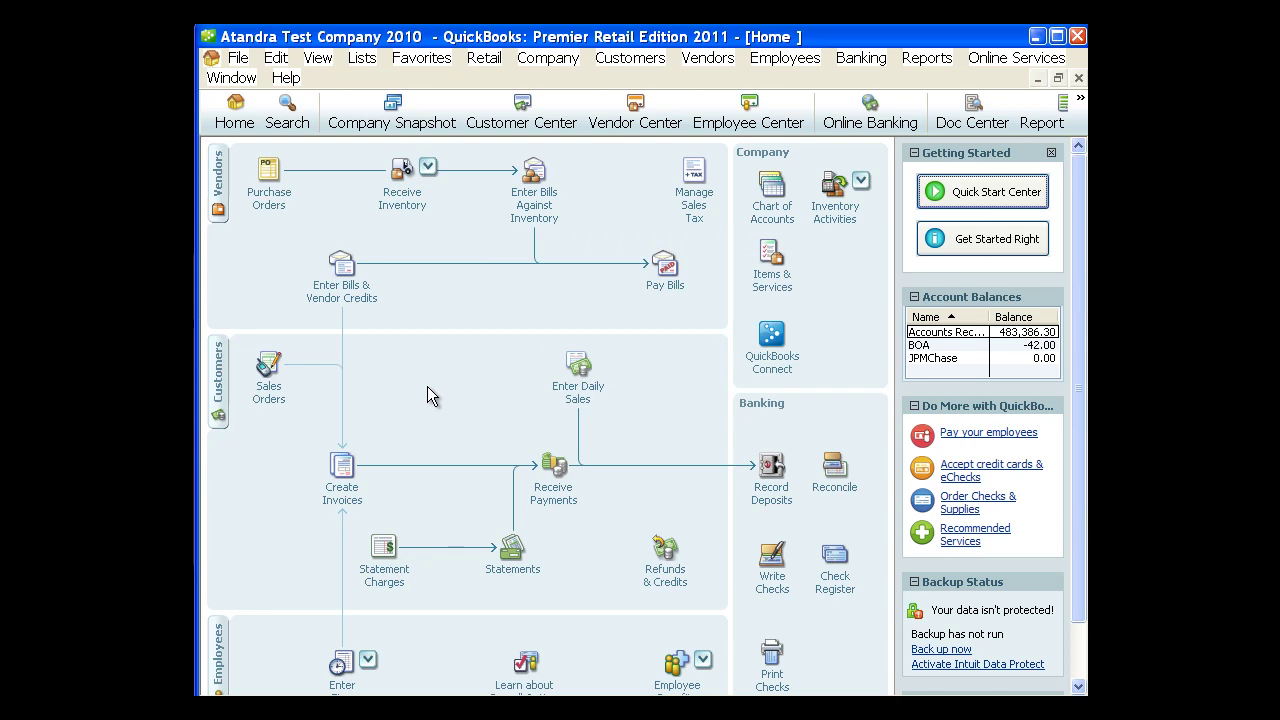
Step: Copy the full path of the company file from the Product Information window and close the window
key(F2)
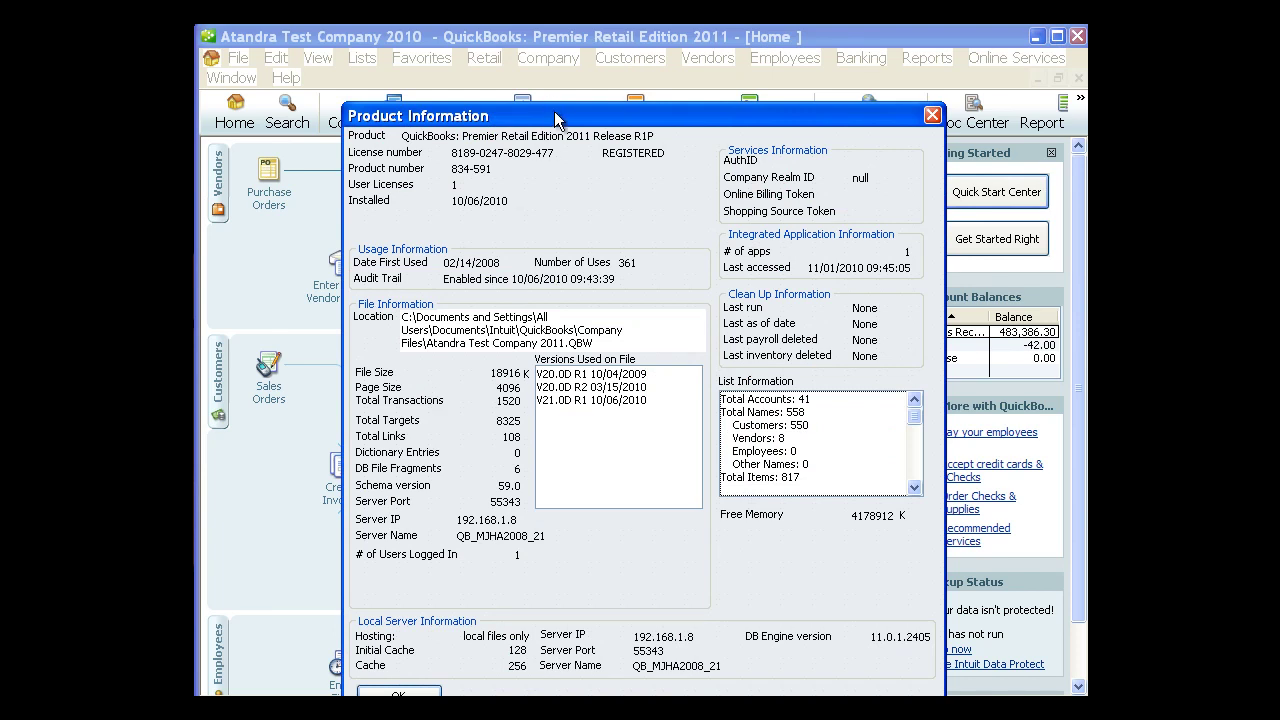
drag(556, 118, 543, 83)
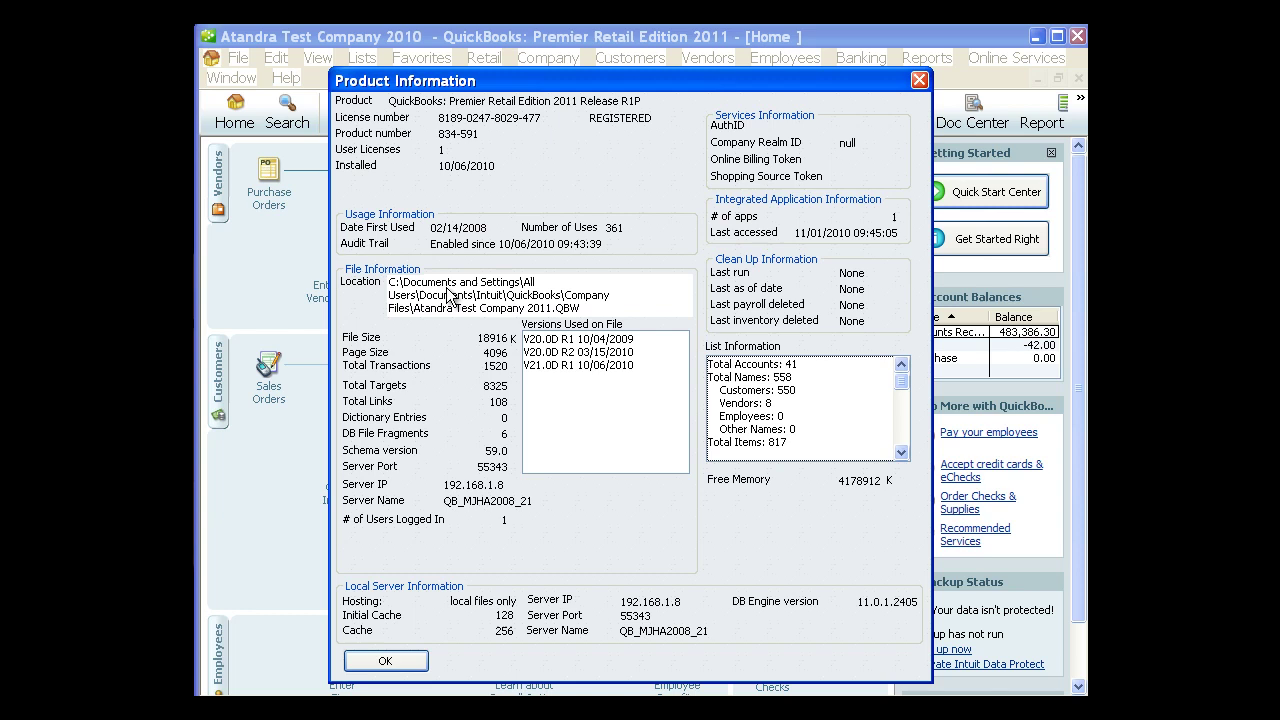
click(395, 290)
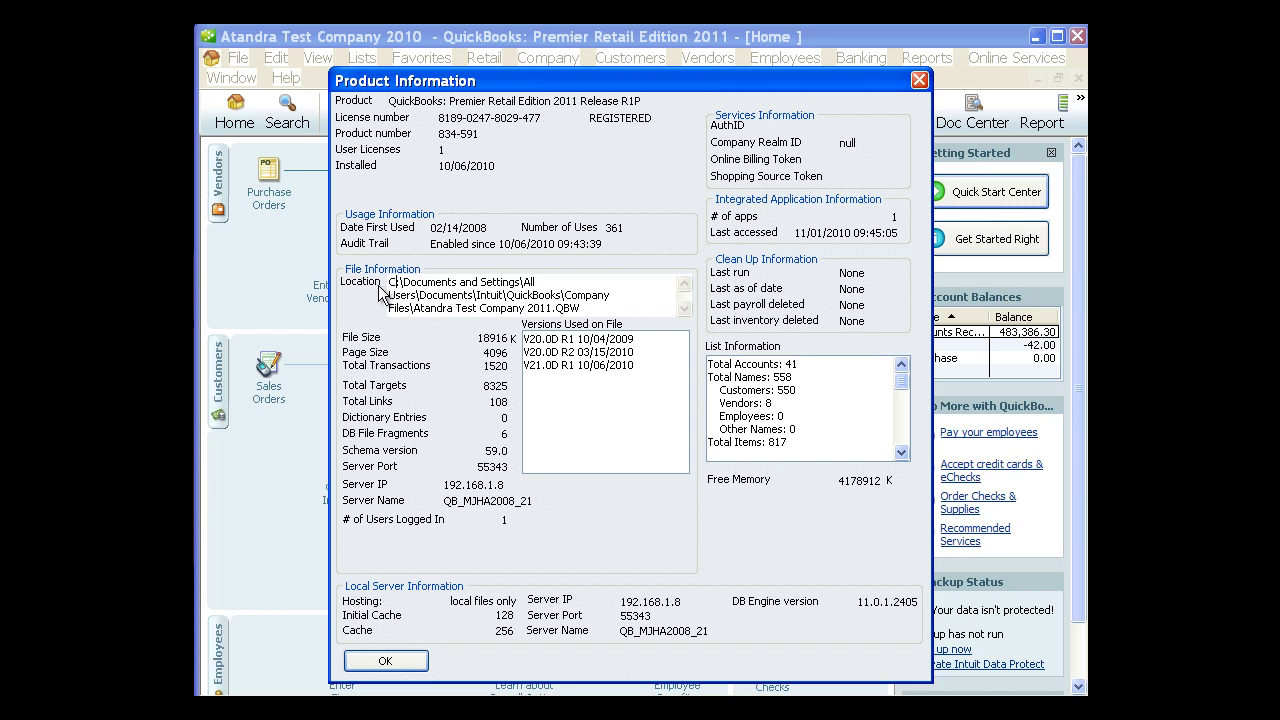
drag(391, 282, 576, 320)
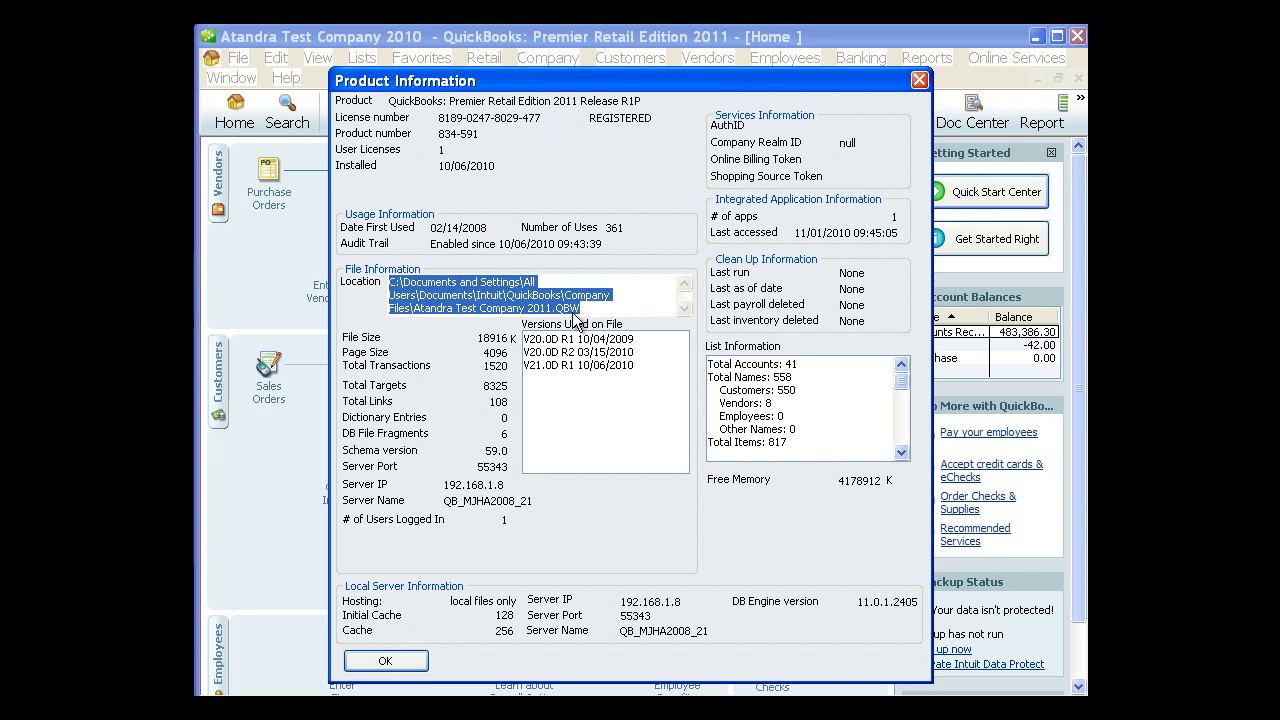
right_click(450, 297)
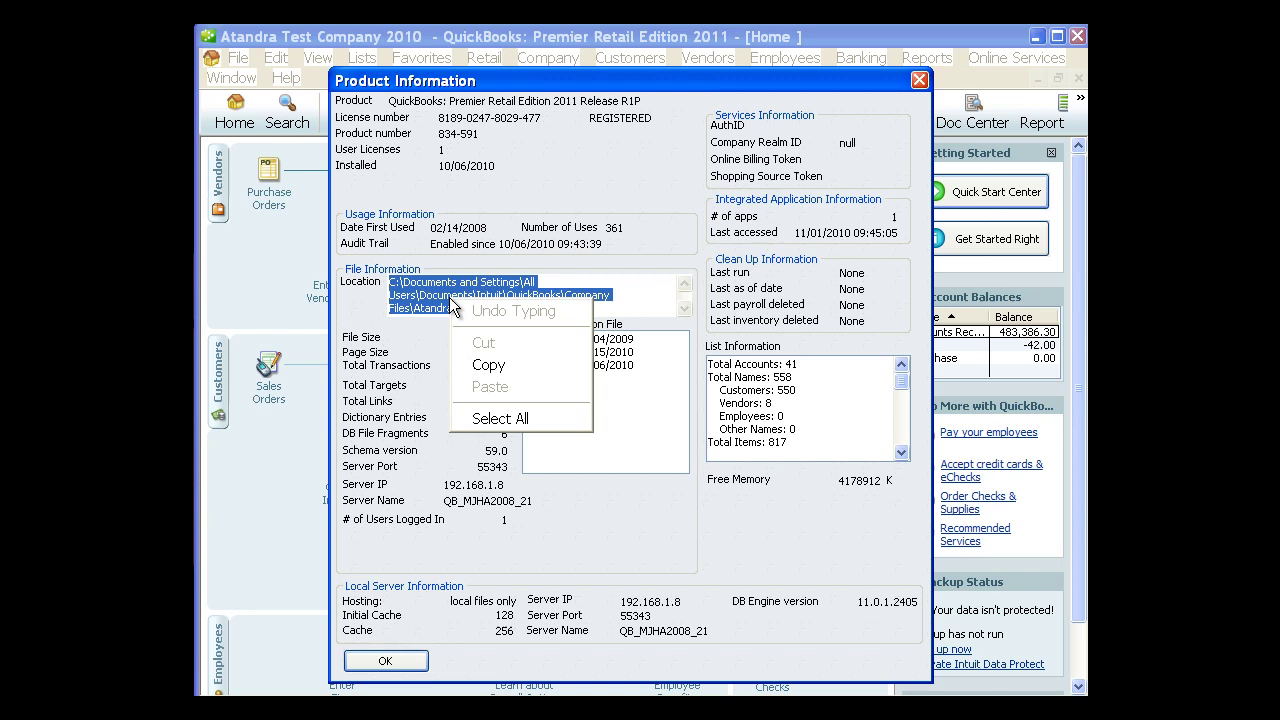
click(490, 366)
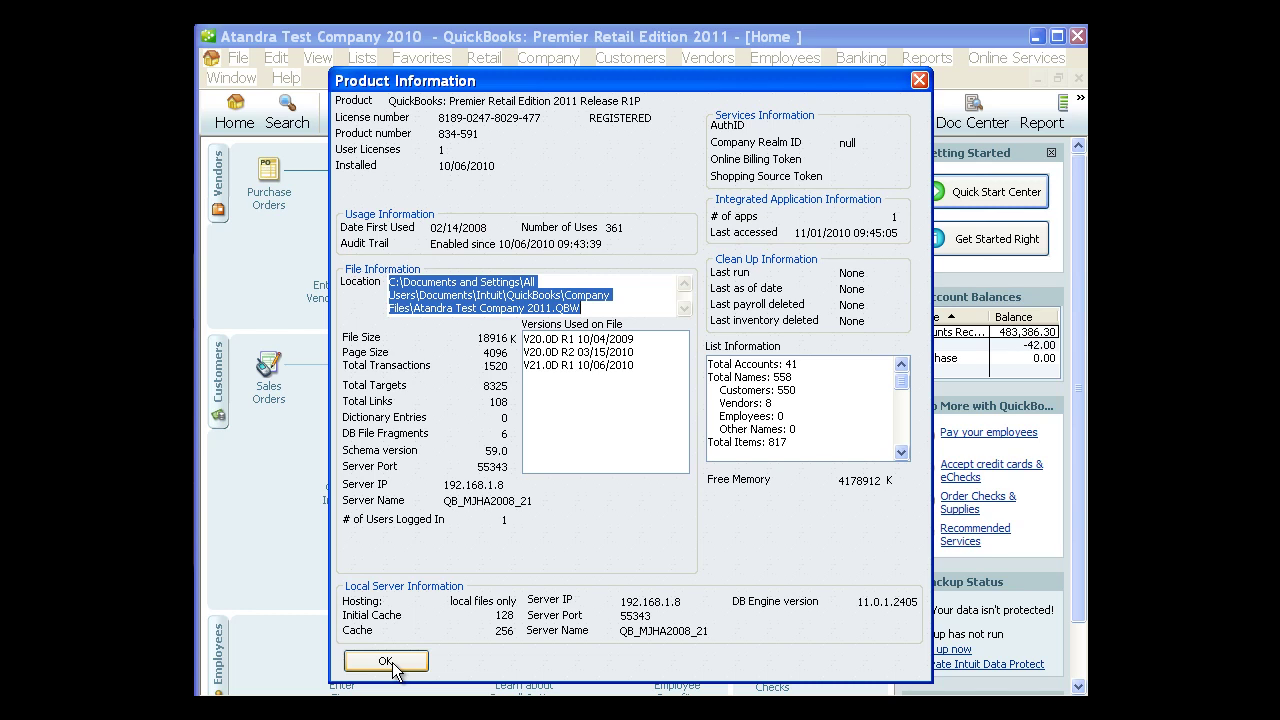
right_click(481, 298)
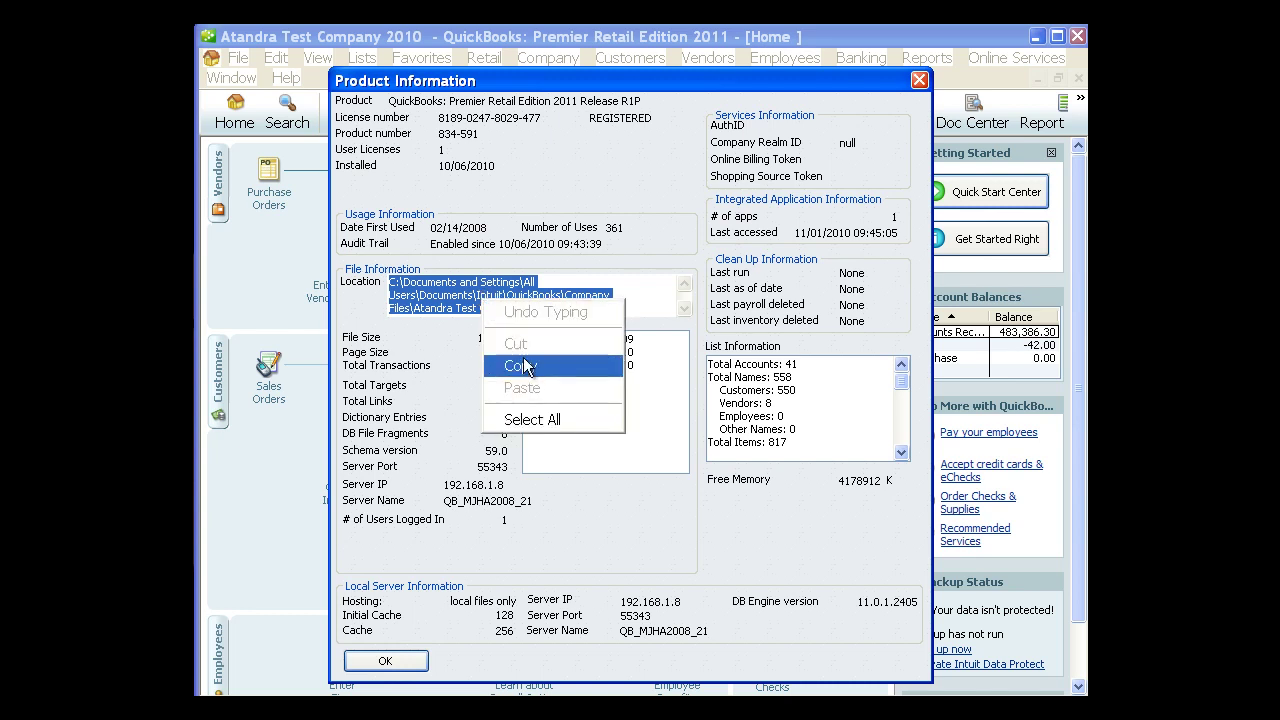
click(530, 366)
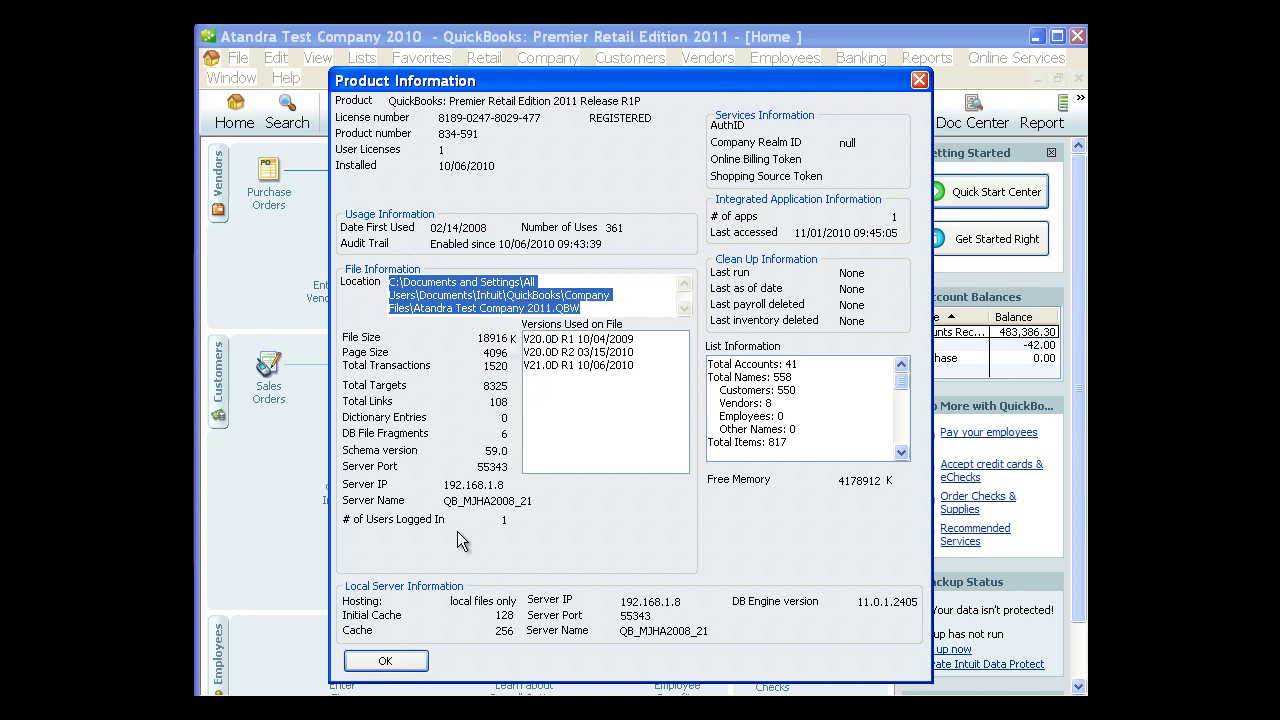
click(386, 661)
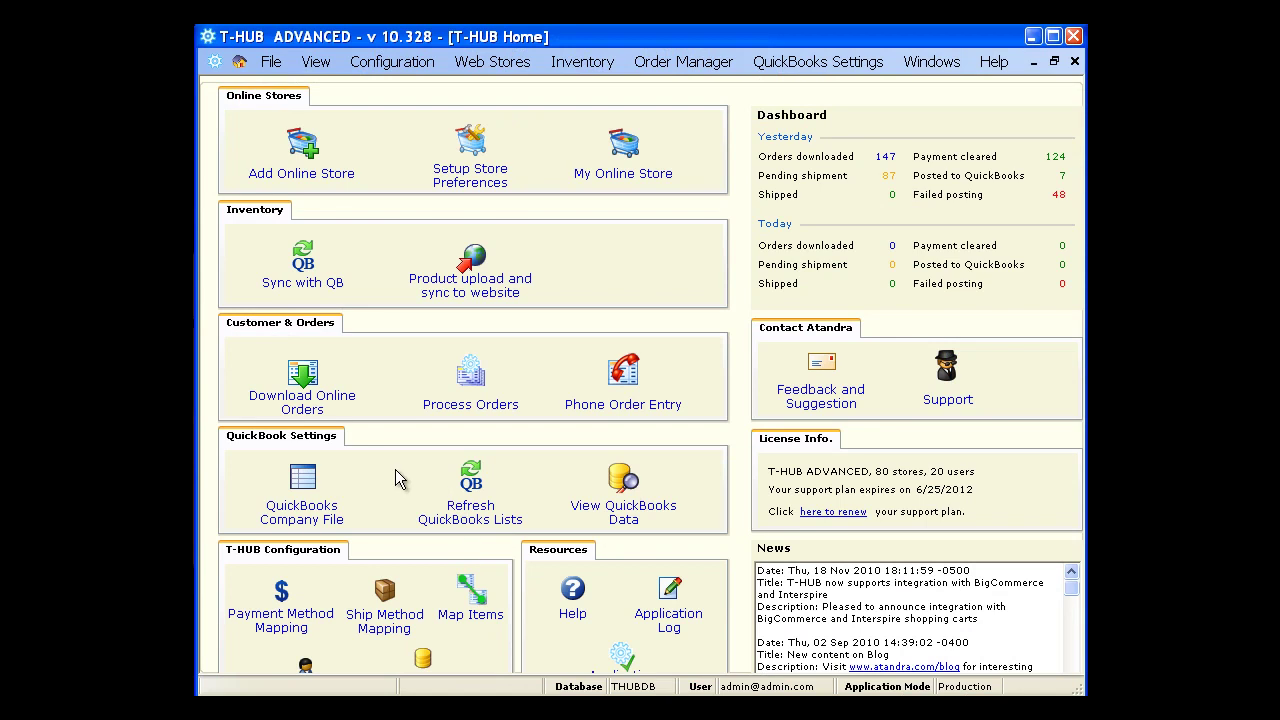
Step: In T-HUB, open the QuickBooks Company File settings and paste the copied path as the QuickBooks company file
click(305, 479)
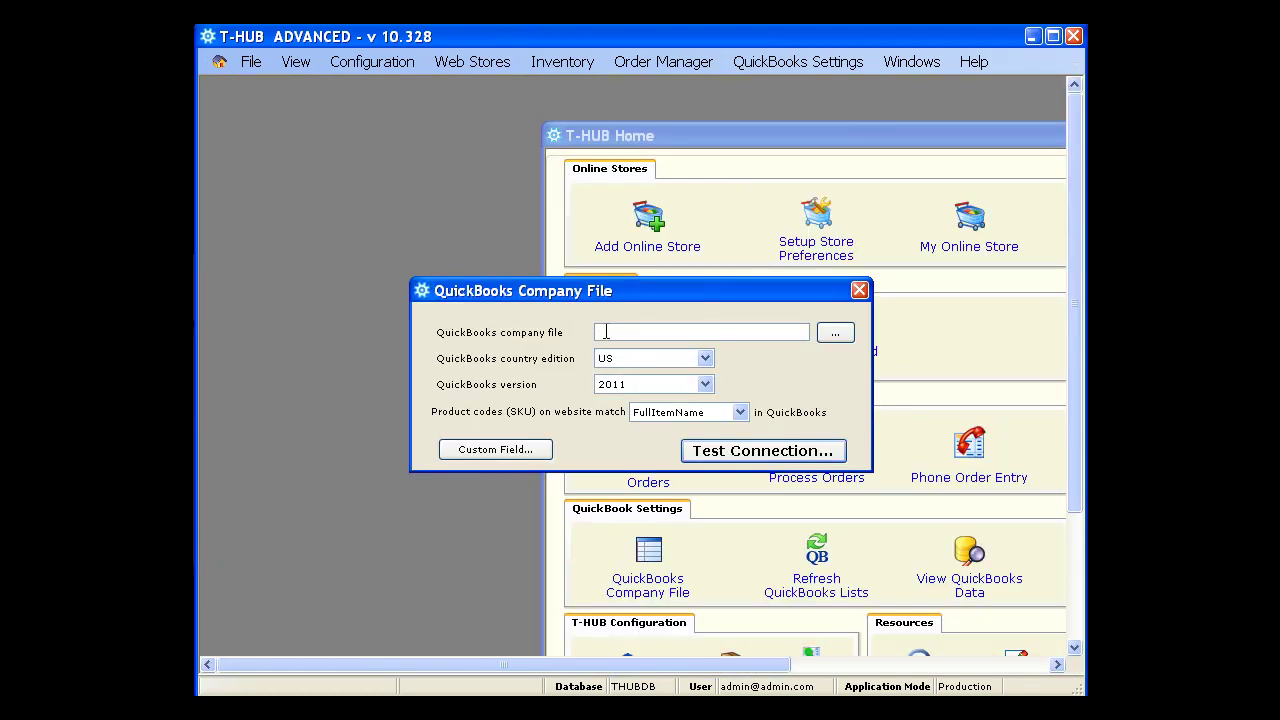
click(605, 332)
right_click(615, 331)
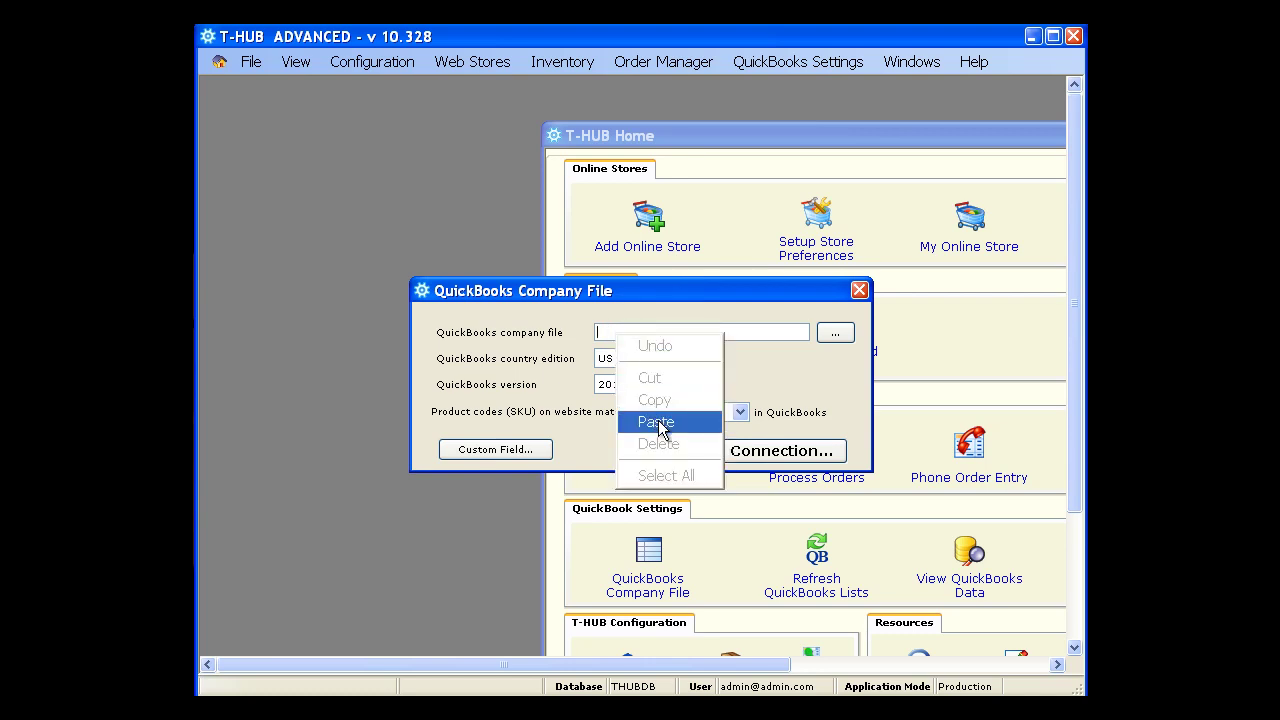
click(658, 422)
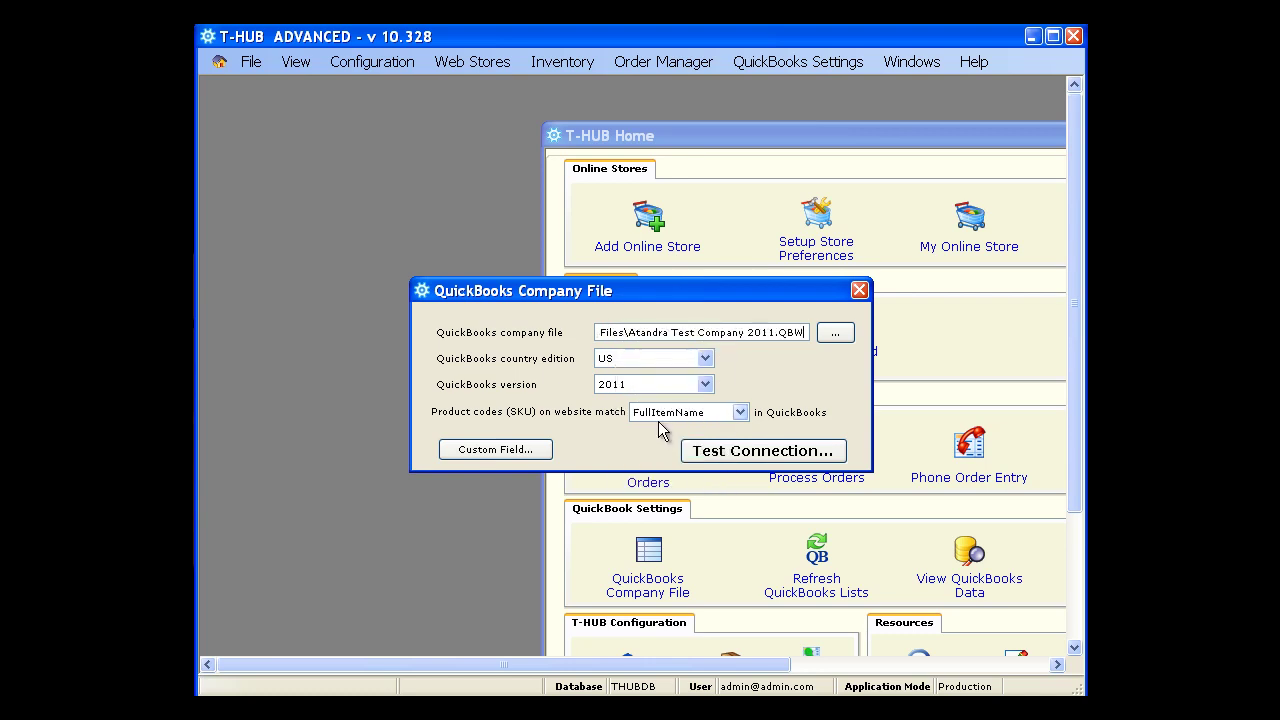
click(832, 334)
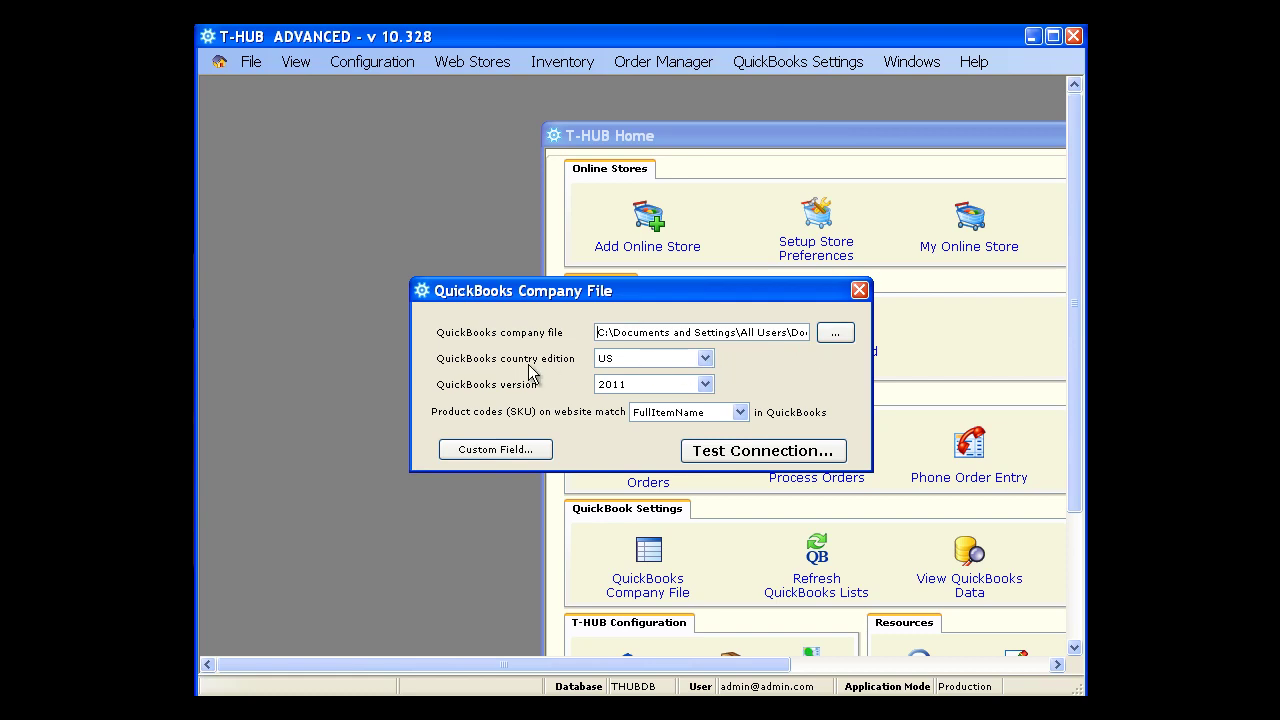
Step: Choose the US country edition and QuickBooks version 2011, and match website product codes to ItemName
click(705, 358)
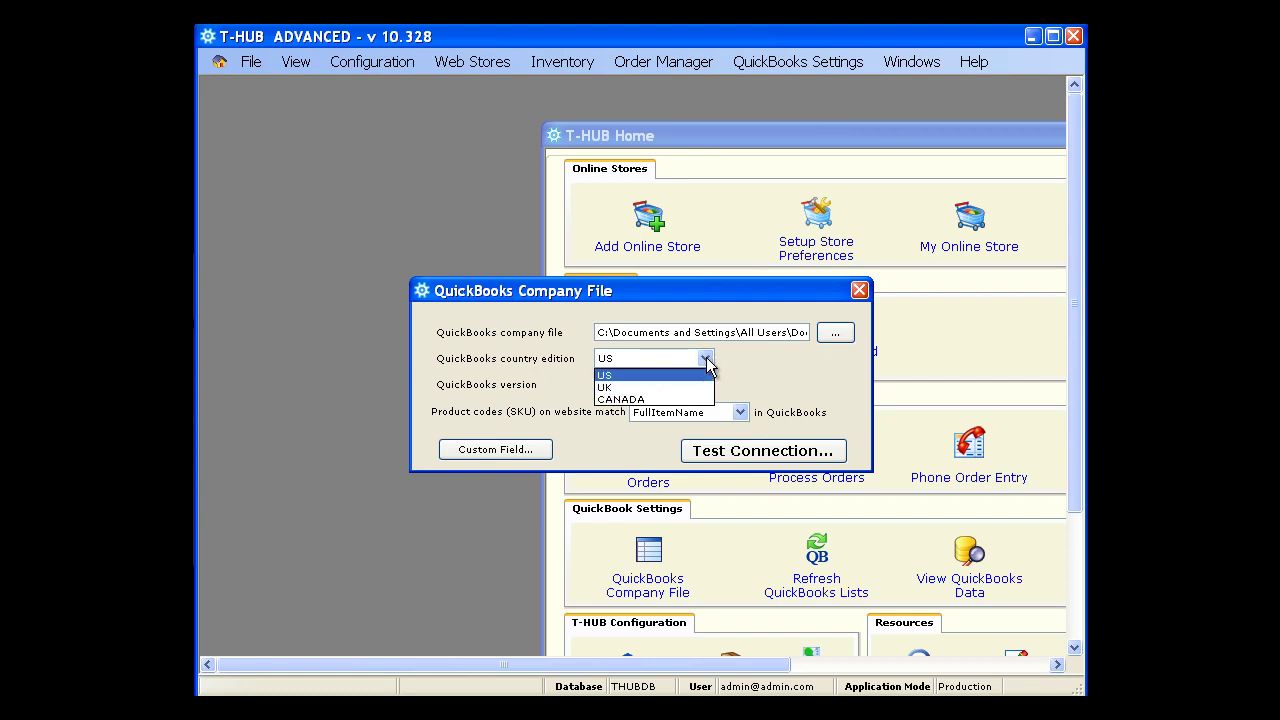
click(707, 365)
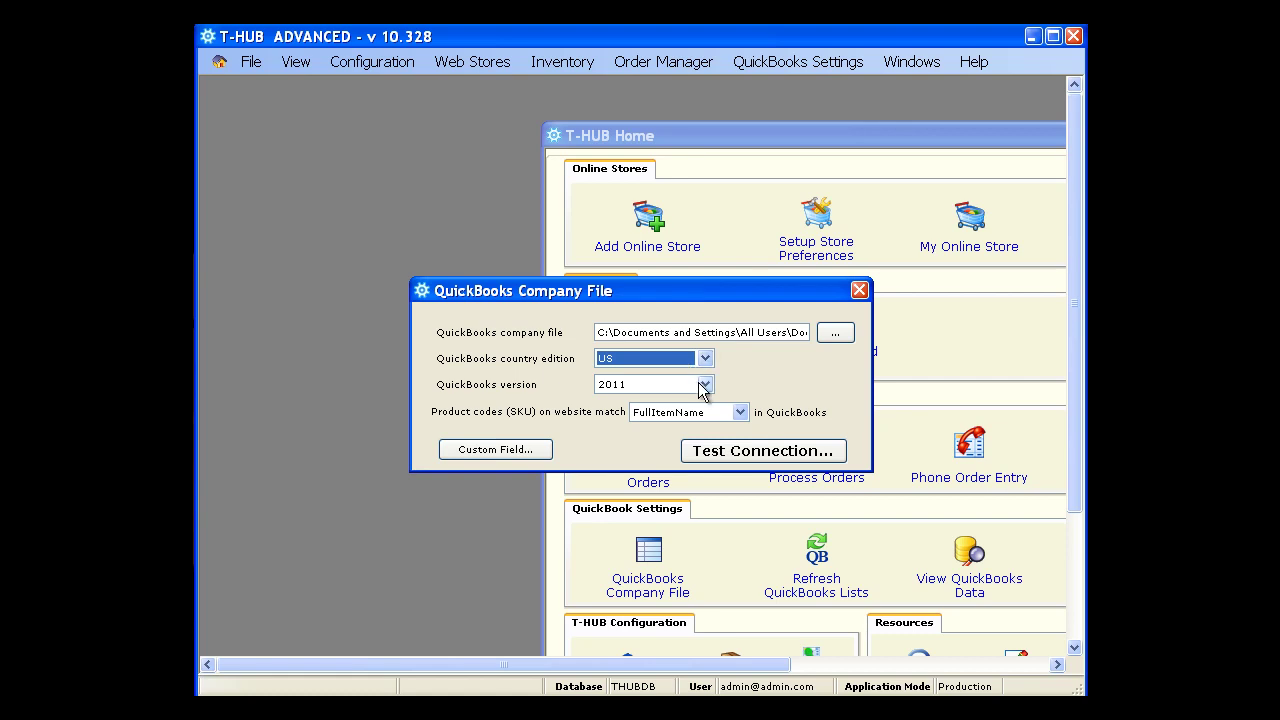
click(704, 384)
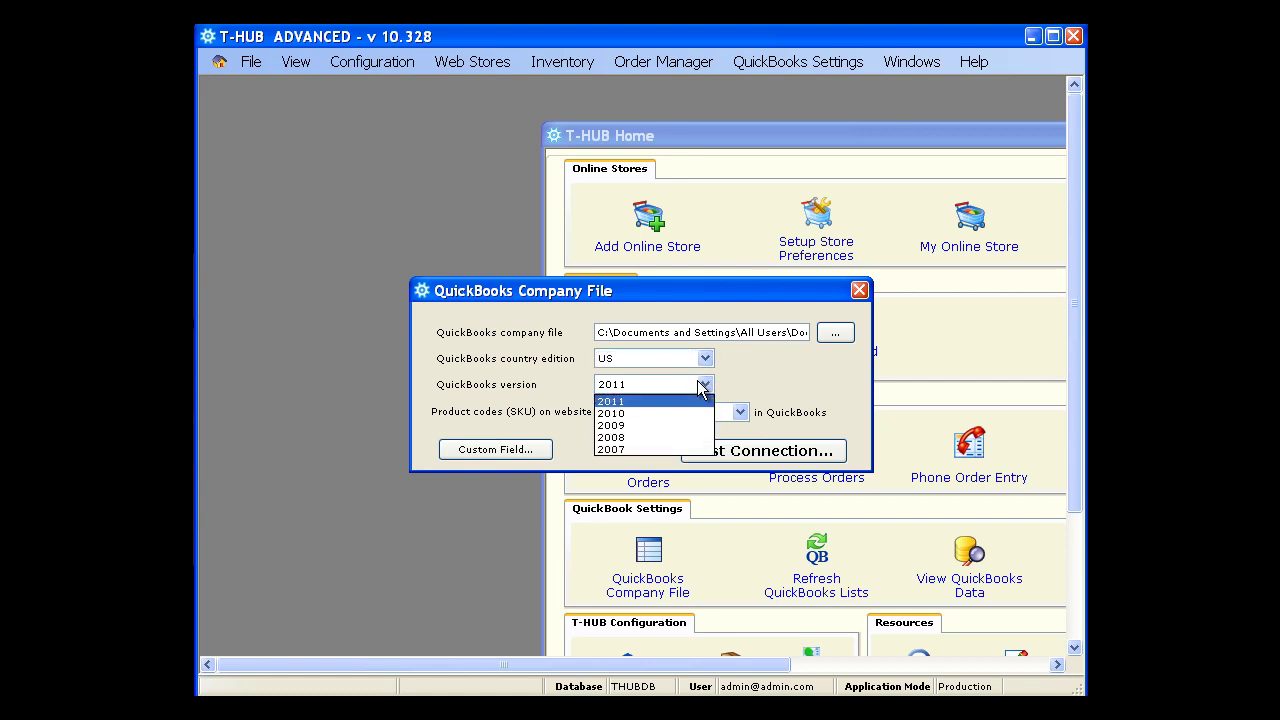
click(698, 381)
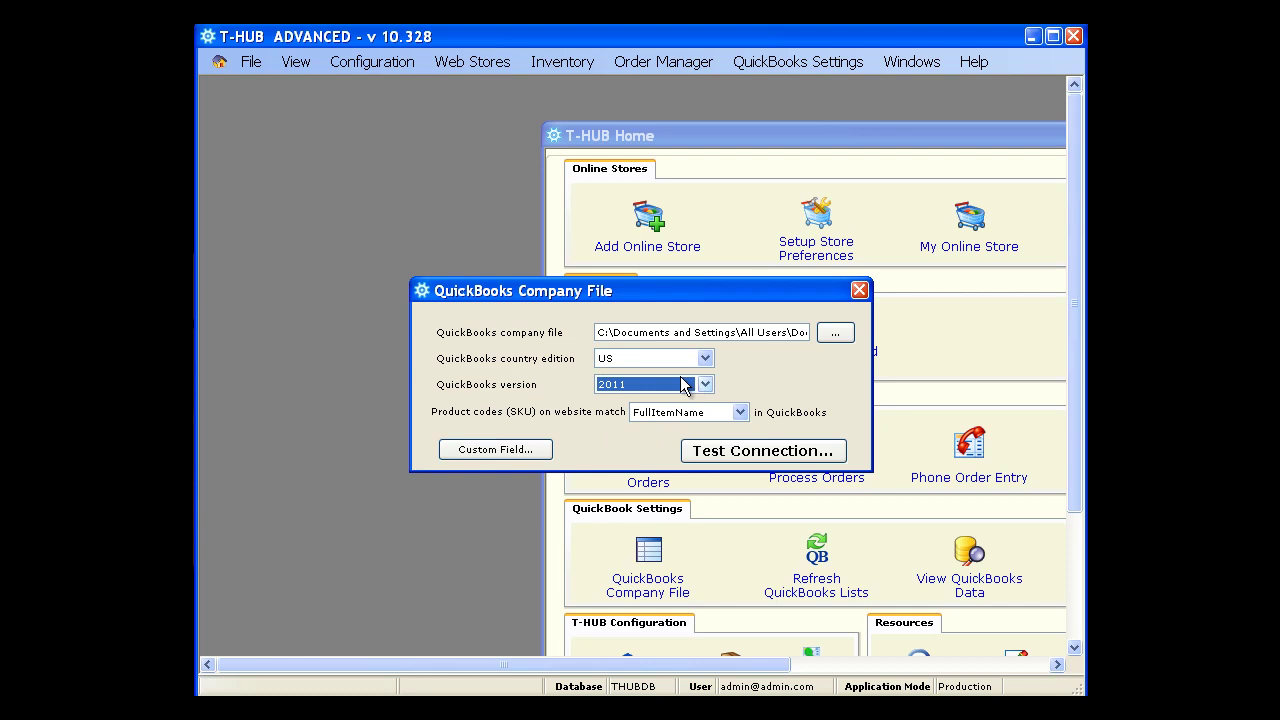
key(Tab)
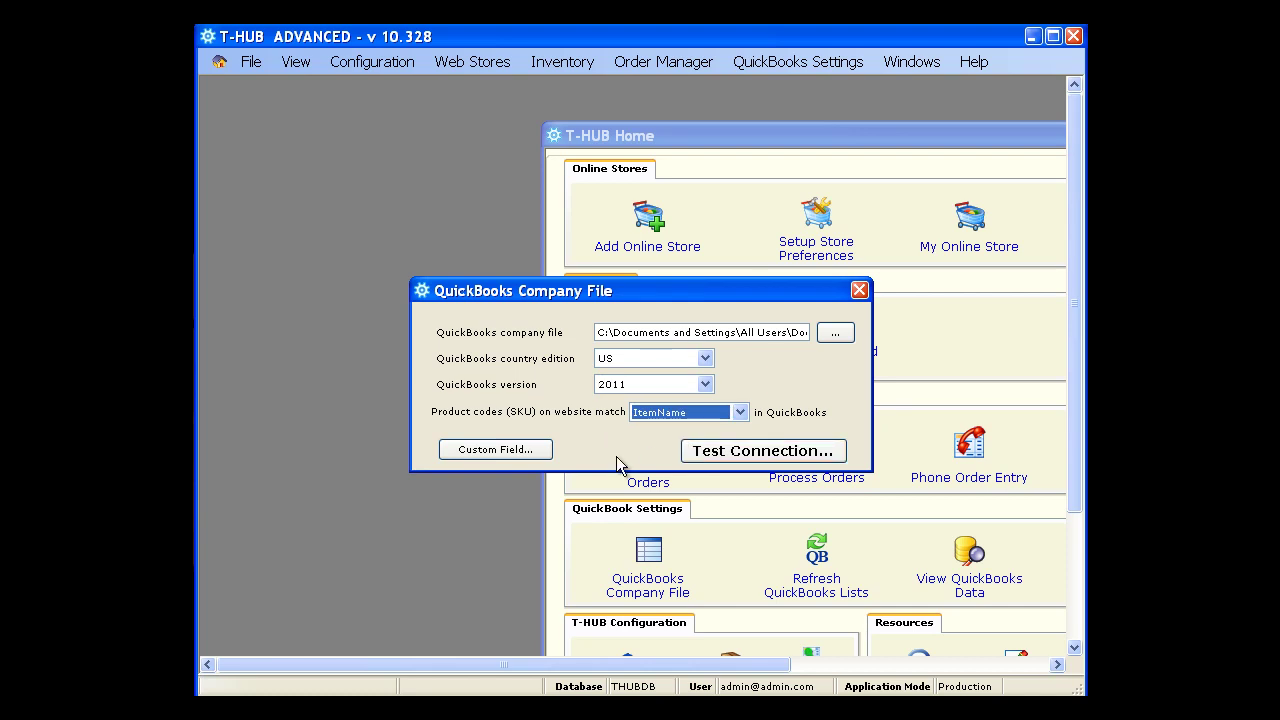
Step: Test the connection and grant T-HUB access to the company file even when QuickBooks is not running, logging in as Admin
click(722, 455)
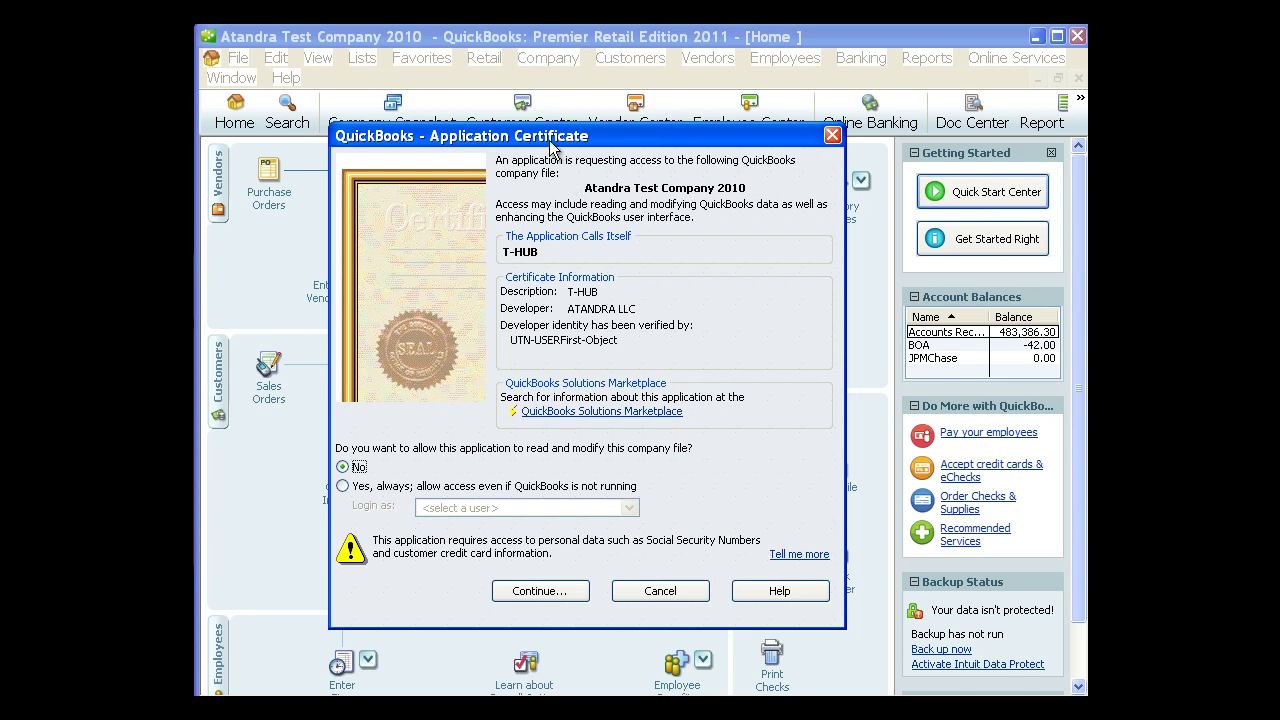
drag(550, 146, 538, 131)
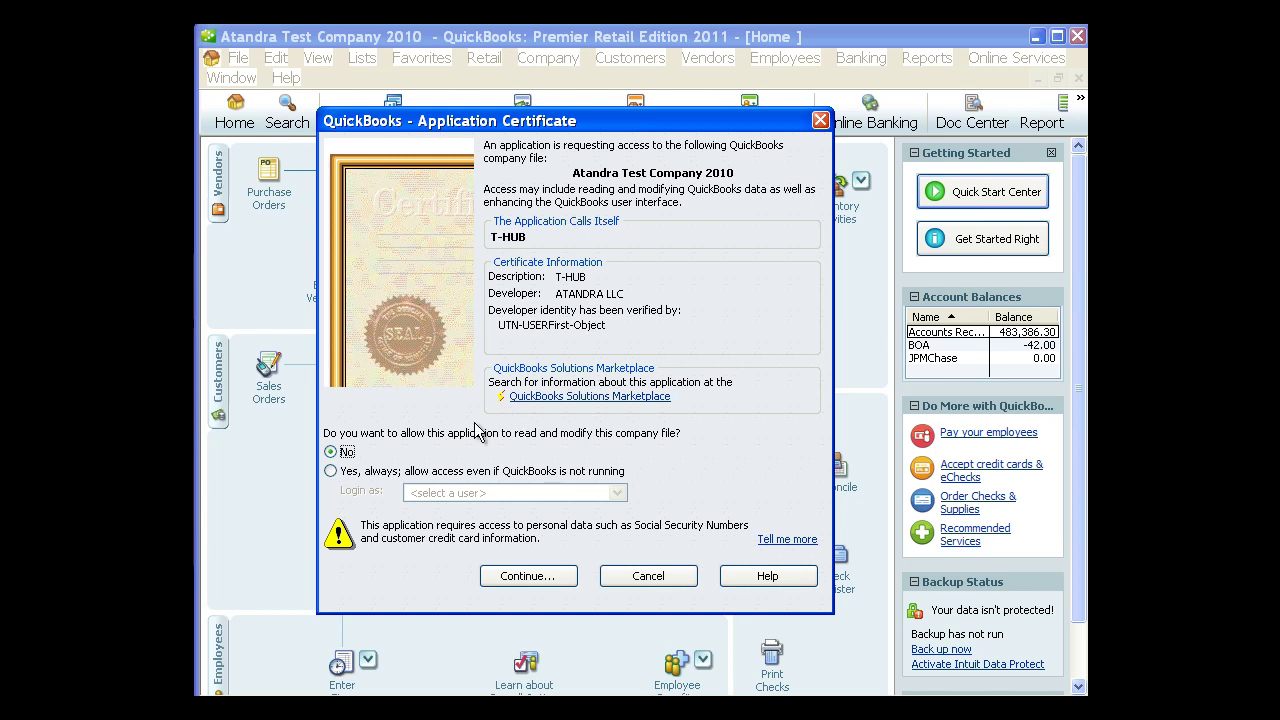
click(335, 473)
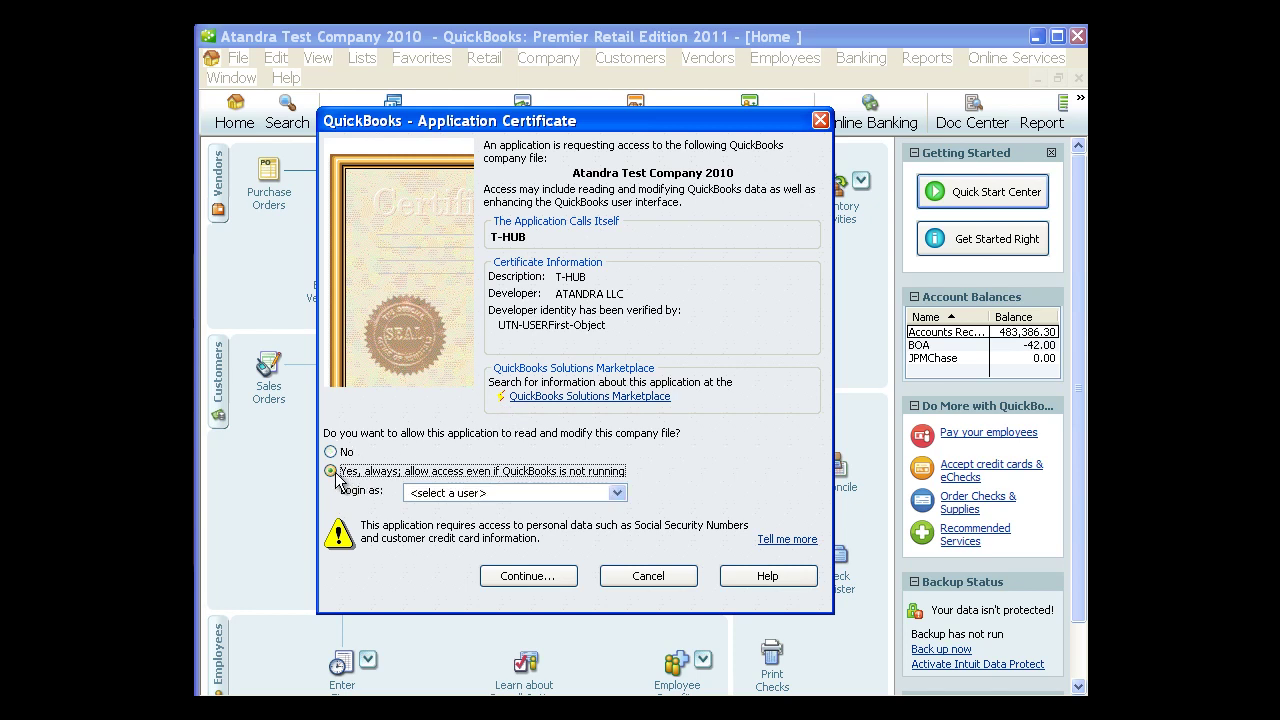
click(480, 493)
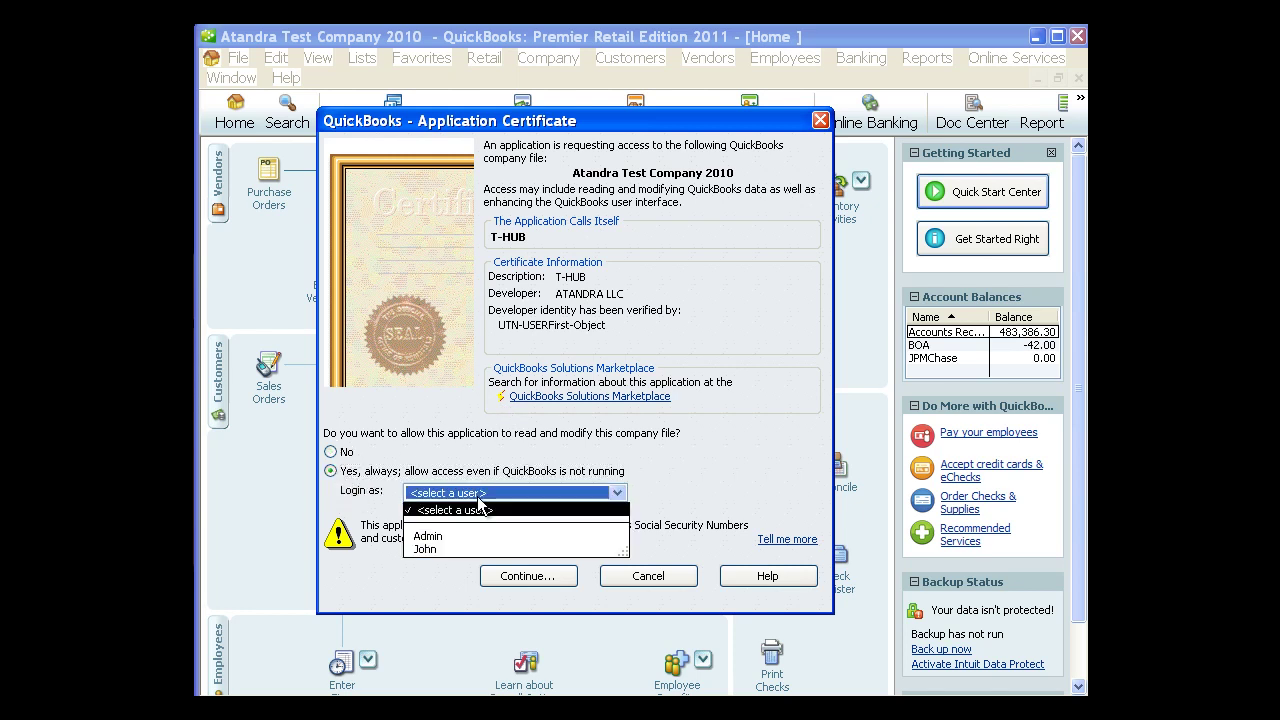
click(427, 537)
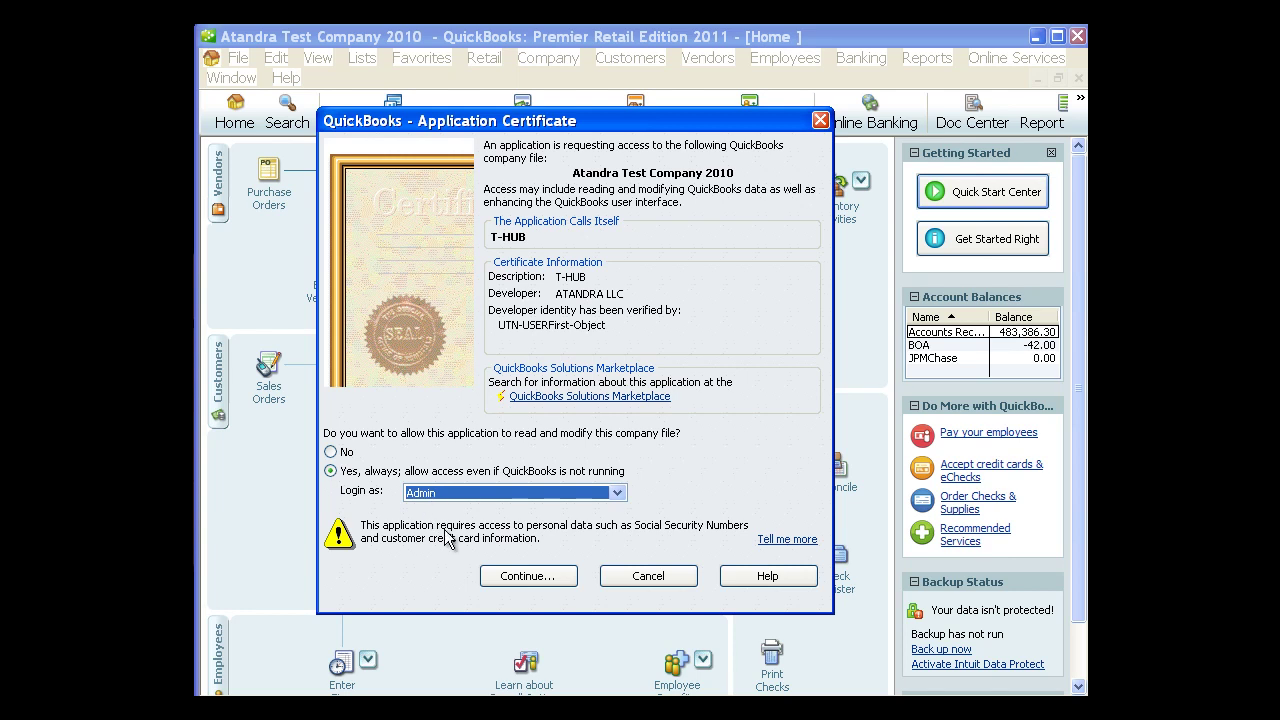
click(534, 579)
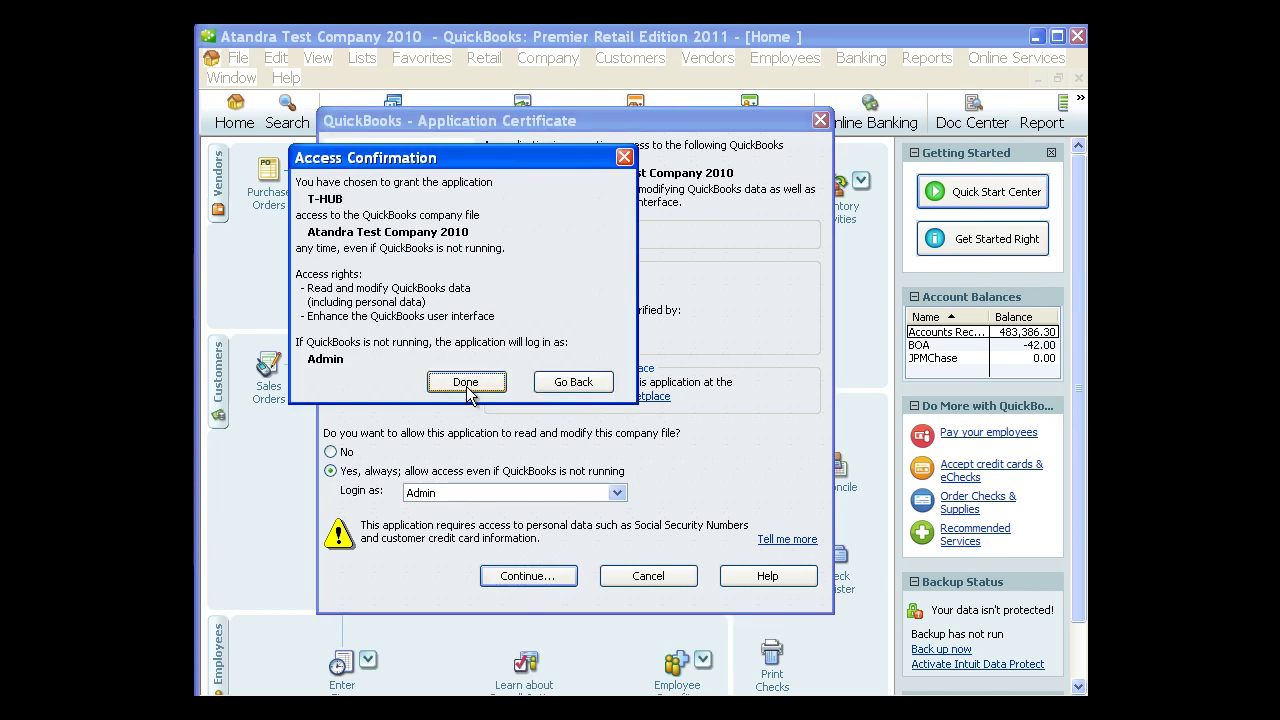
click(465, 386)
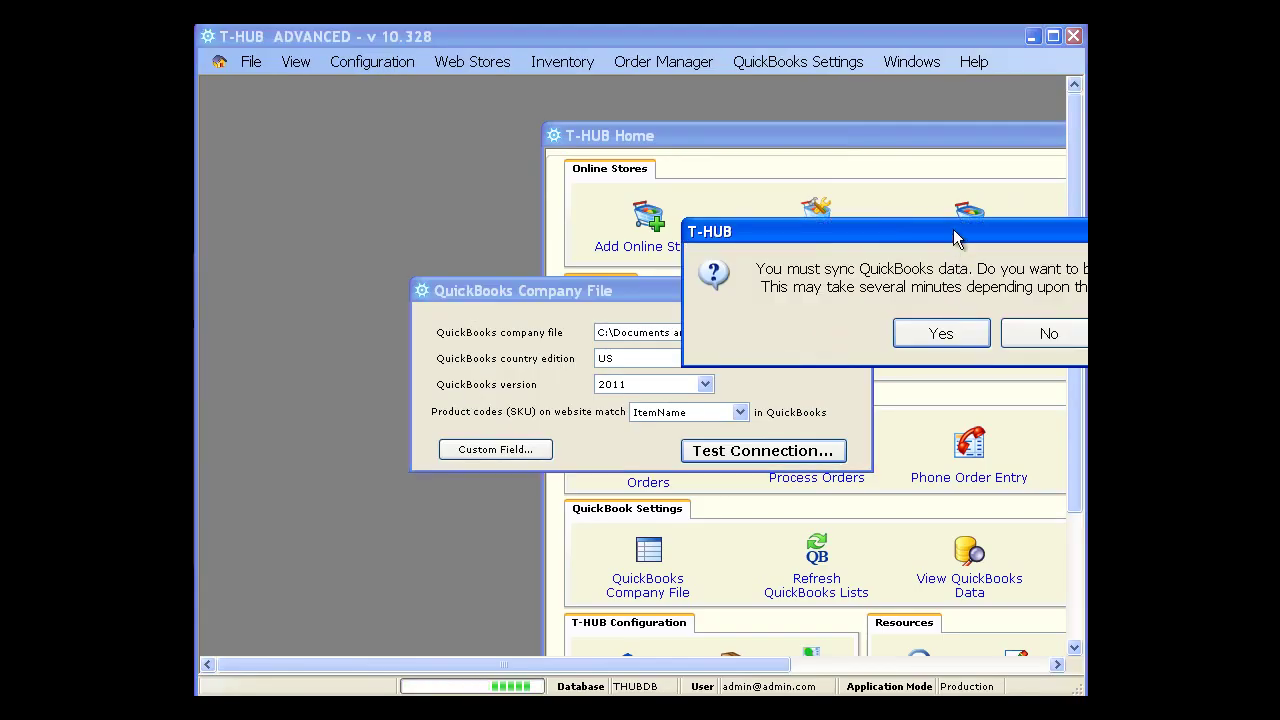
Step: Agree to begin syncing the QuickBooks data into T-HUB now
drag(813, 251, 657, 244)
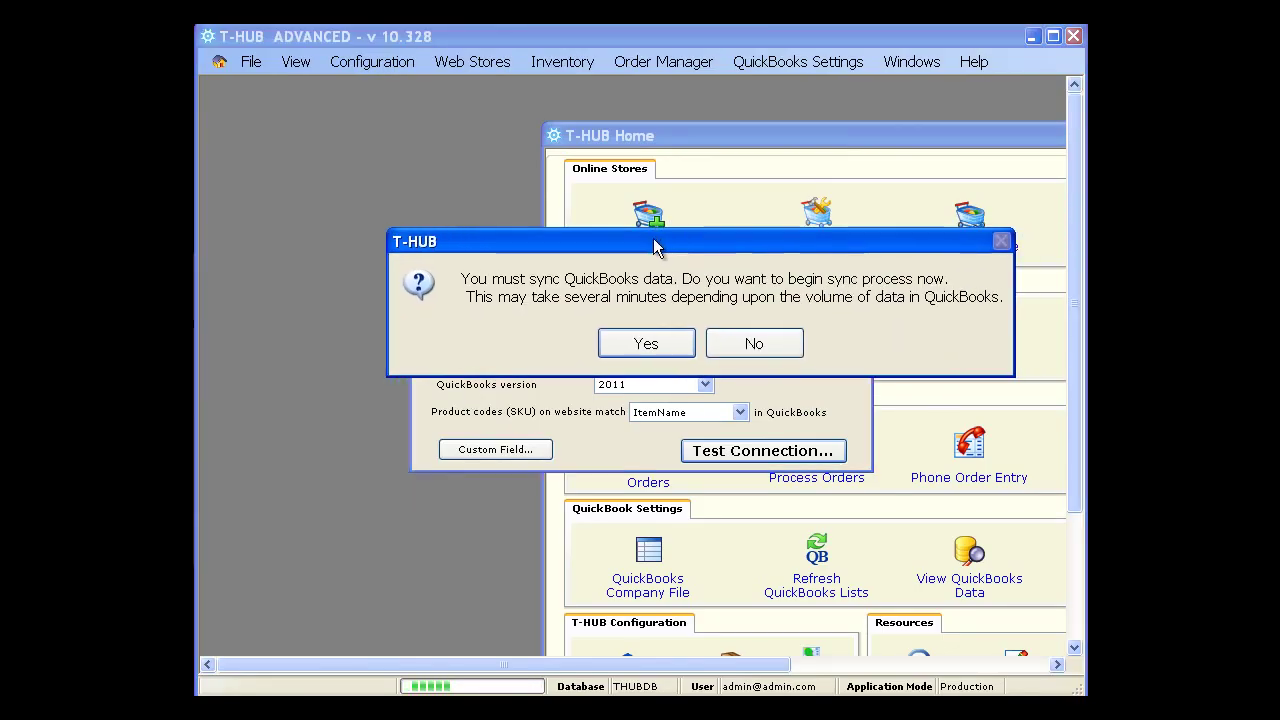
click(646, 344)
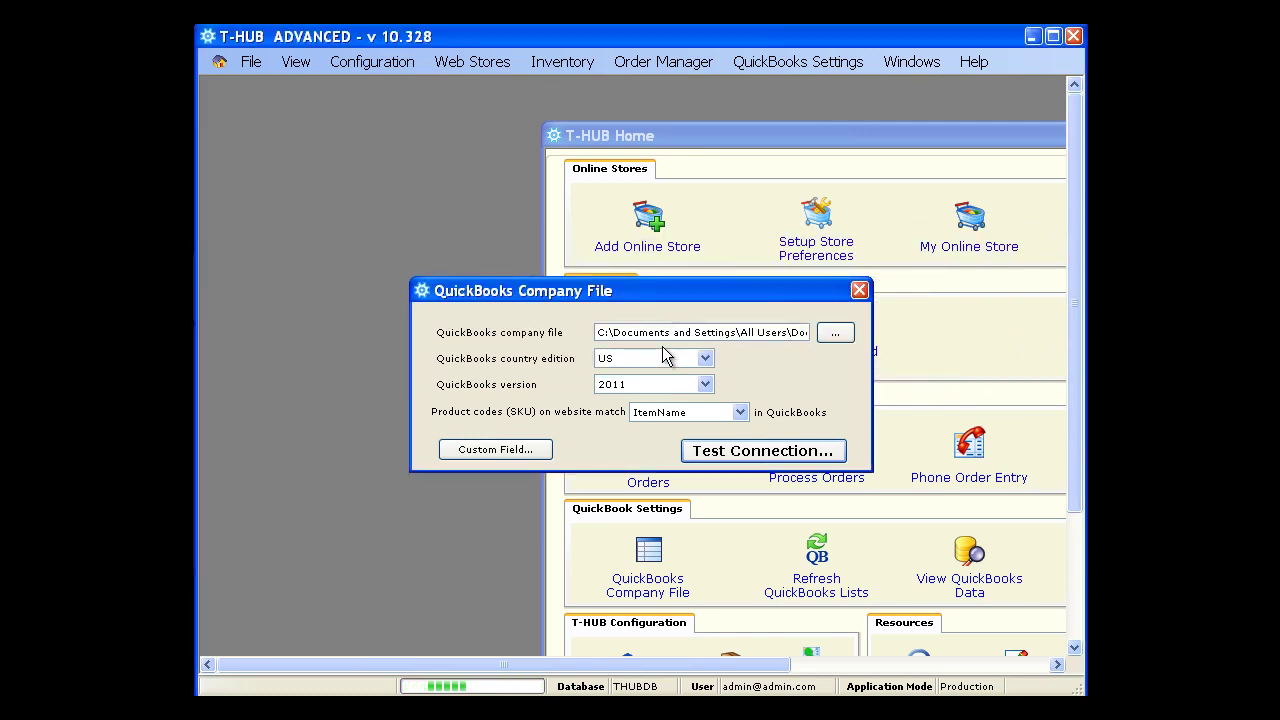